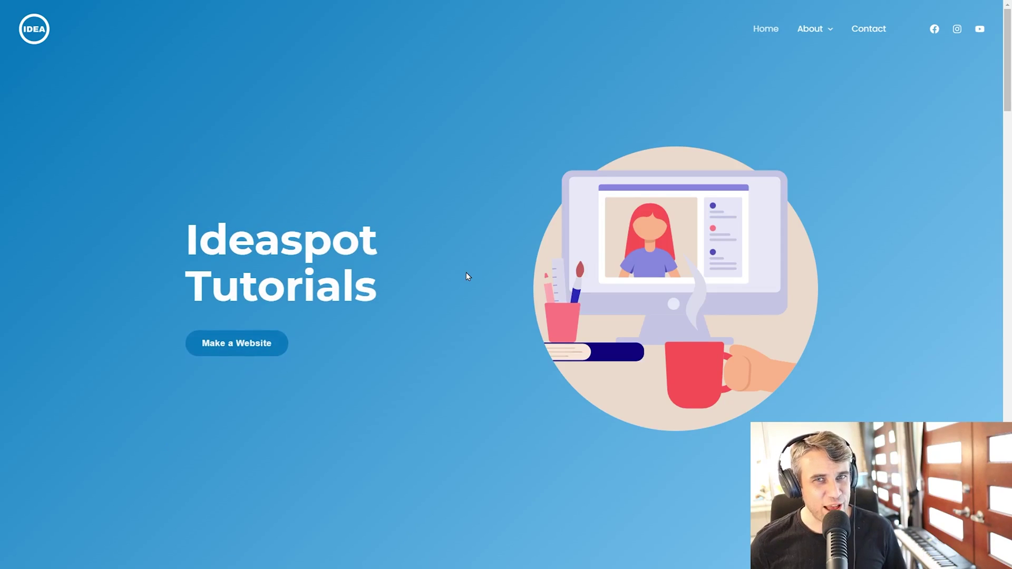
Scroll down the Ideaspot Tutorials homepage, then reload it with F5 to return to the hero
{"action": "scroll", "coordinate": [466, 273], "scroll_direction": "down", "scroll_amount": 6}
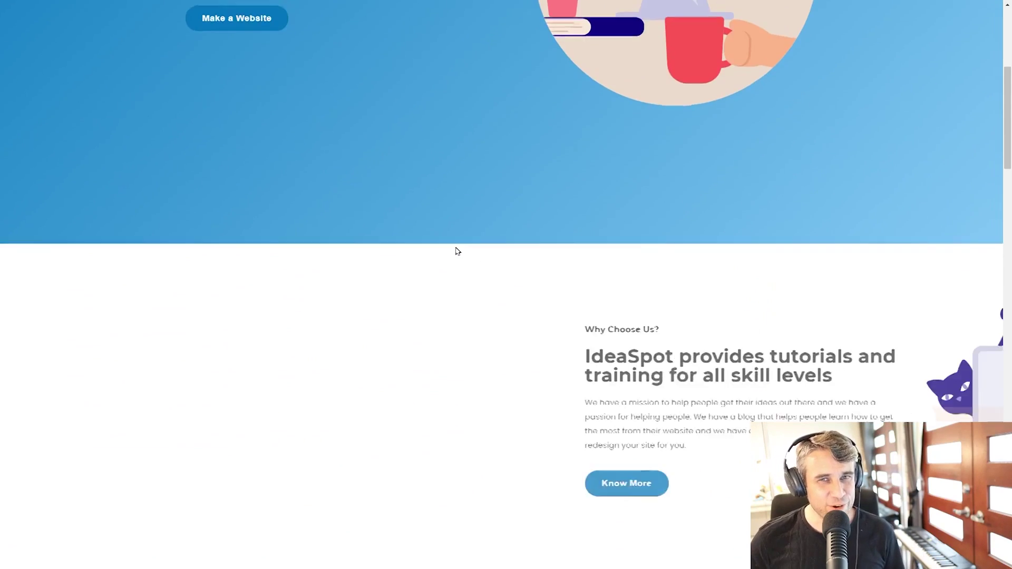
{"action": "scroll", "coordinate": [464, 255], "scroll_direction": "down", "scroll_amount": 3}
{"action": "scroll", "coordinate": [596, 264], "scroll_direction": "down", "scroll_amount": 2}
{"action": "scroll", "coordinate": [477, 233], "scroll_direction": "down", "scroll_amount": 8}
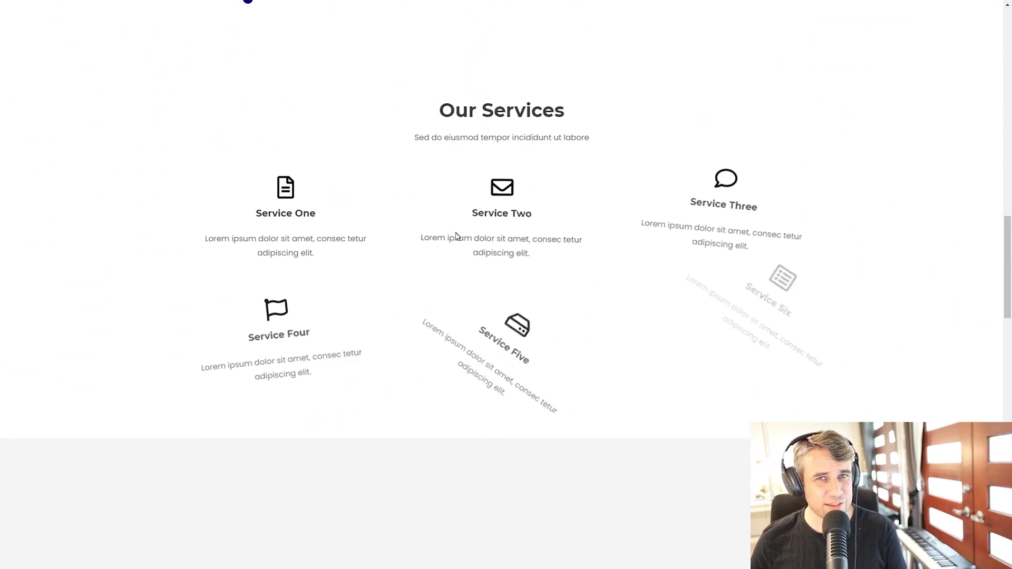
{"action": "scroll", "coordinate": [457, 240], "scroll_direction": "down", "scroll_amount": 5}
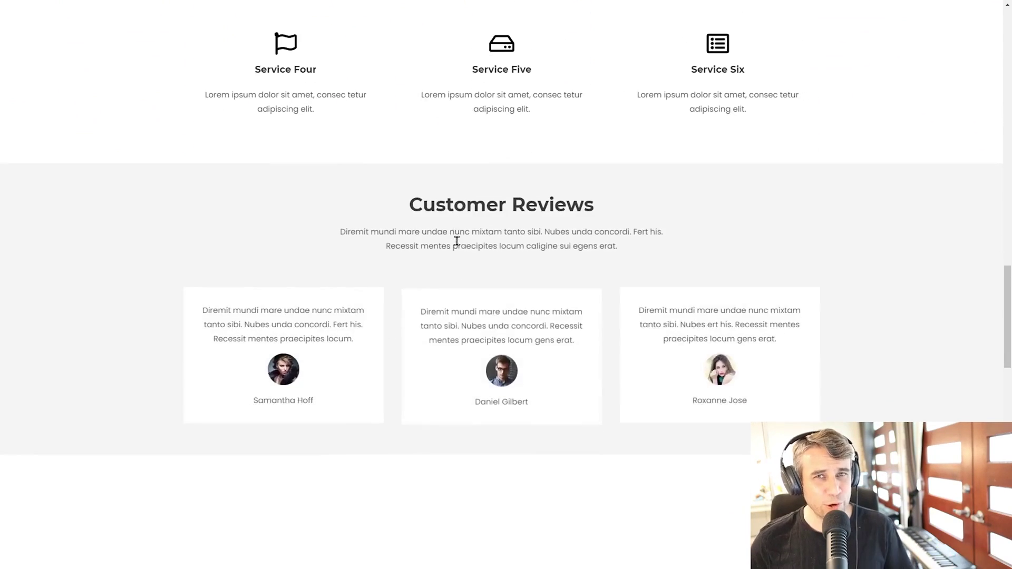
{"action": "scroll", "coordinate": [457, 245], "scroll_direction": "down", "scroll_amount": 5}
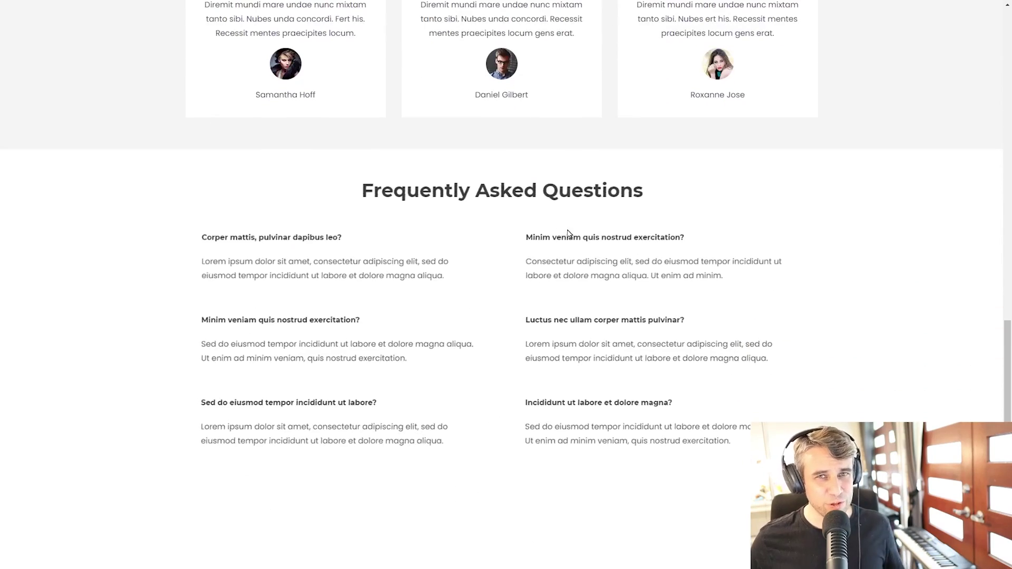
{"action": "scroll", "coordinate": [557, 223], "scroll_direction": "down", "scroll_amount": 5}
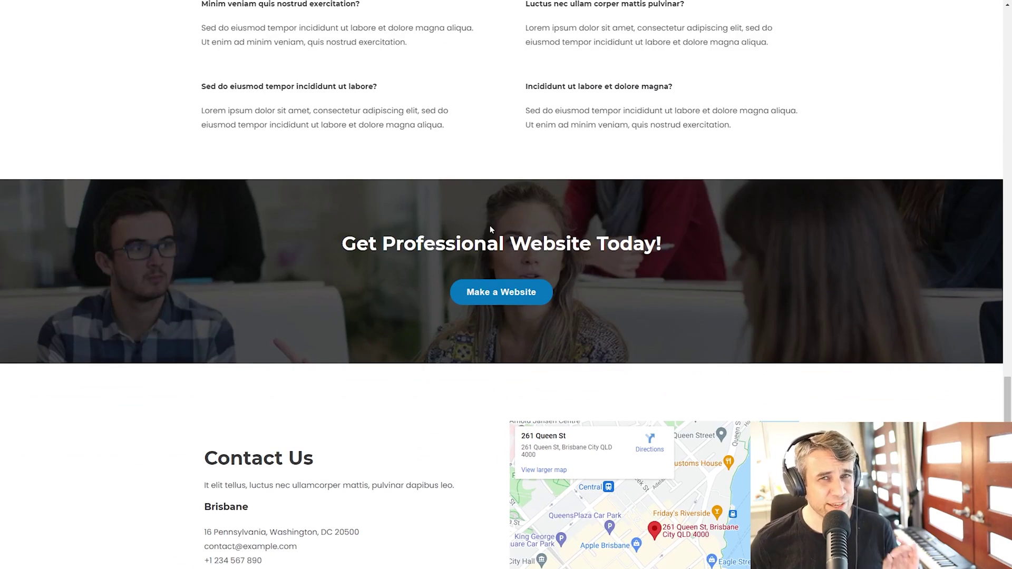
{"action": "scroll", "coordinate": [490, 229], "scroll_direction": "down", "scroll_amount": 3}
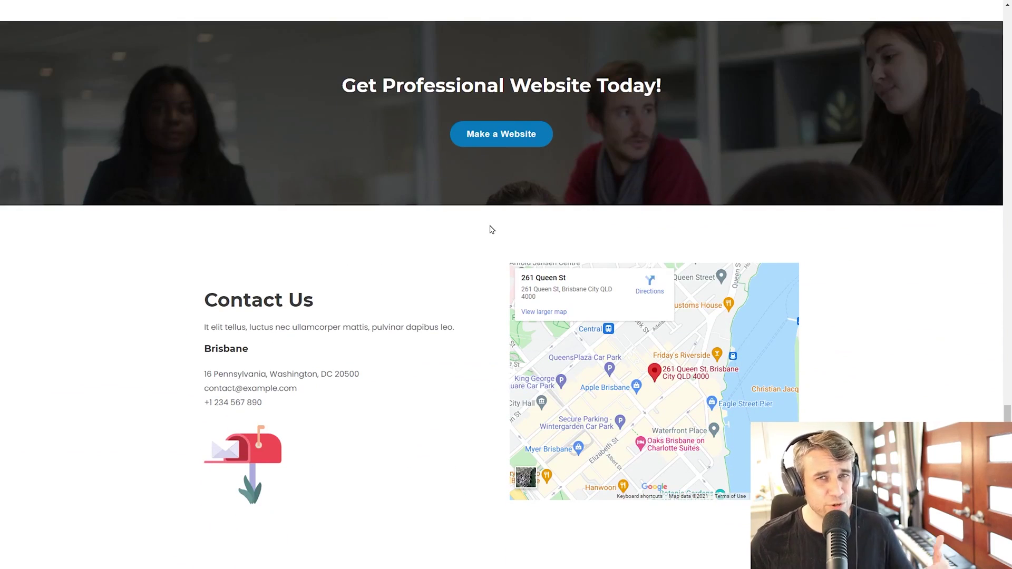
{"action": "scroll", "coordinate": [490, 229], "scroll_direction": "down", "scroll_amount": 2}
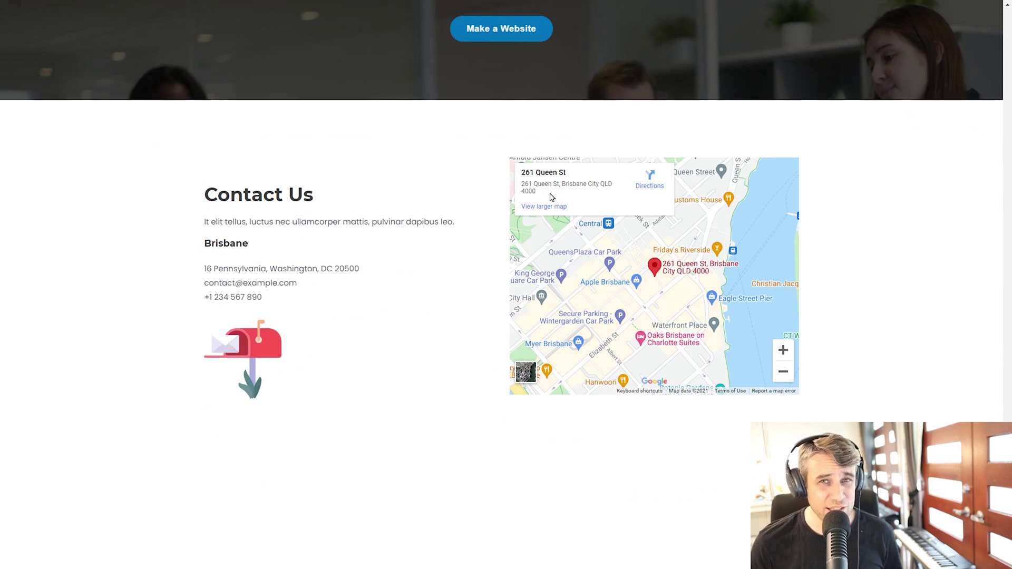
{"action": "scroll", "coordinate": [551, 197], "scroll_direction": "down", "scroll_amount": 3}
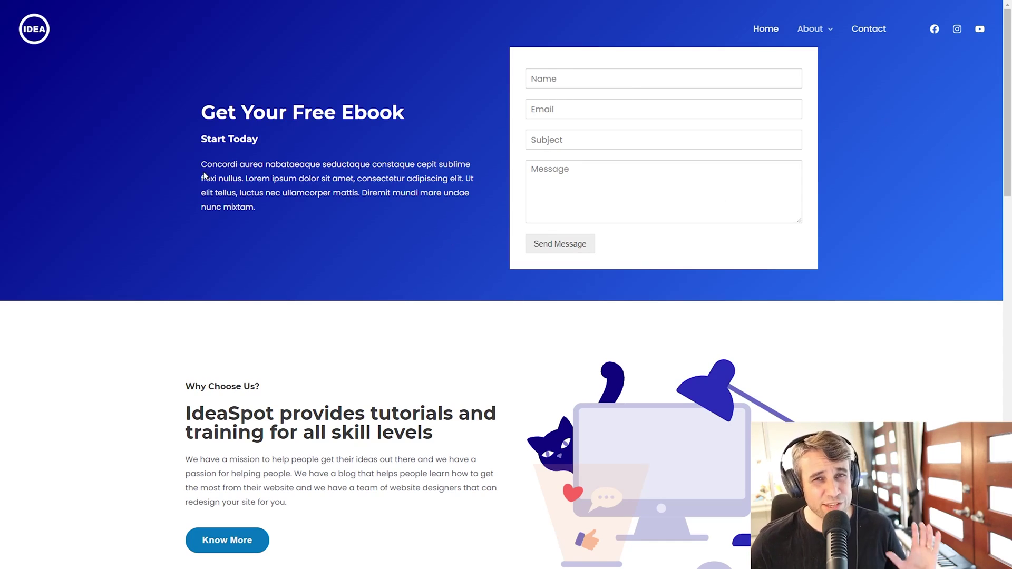
{"action": "key", "text": "F5"}
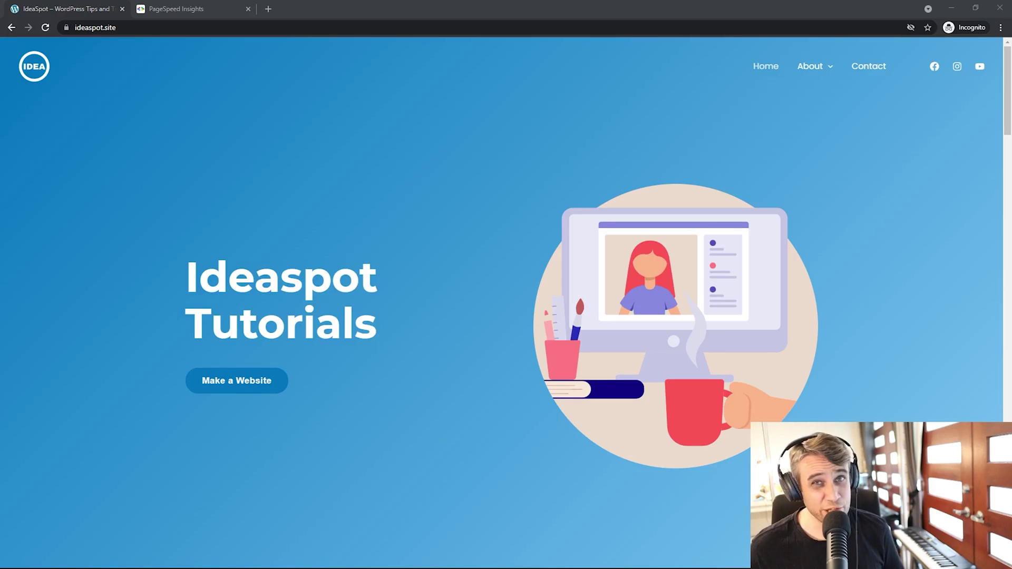
Switch to the PageSpeed Insights tab to check ideaspot.site's score
{"action": "left_click", "coordinate": [171, 8]}
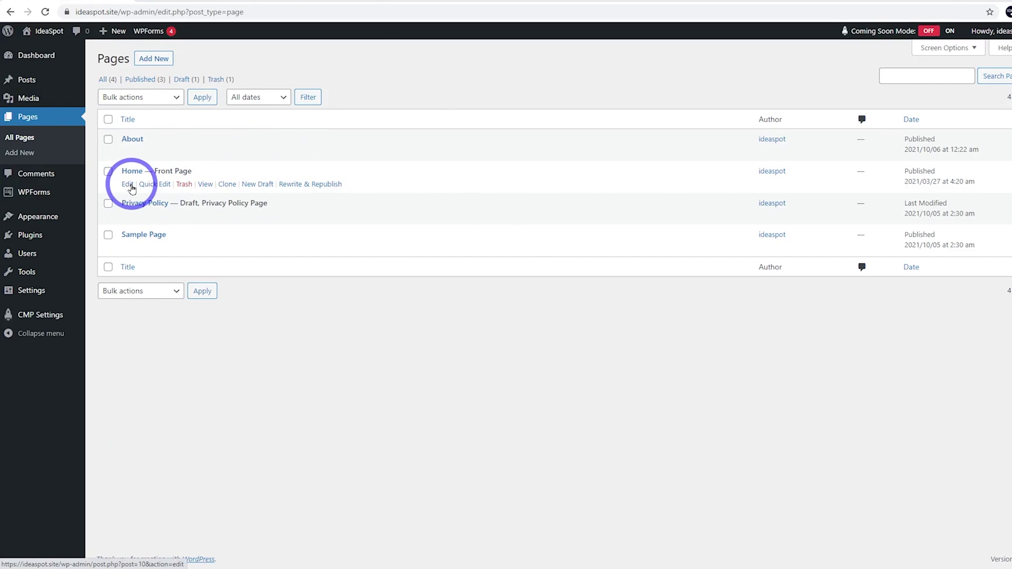
Open the Home — Front Page in the block editor using its Edit link
{"action": "left_click", "coordinate": [127, 185]}
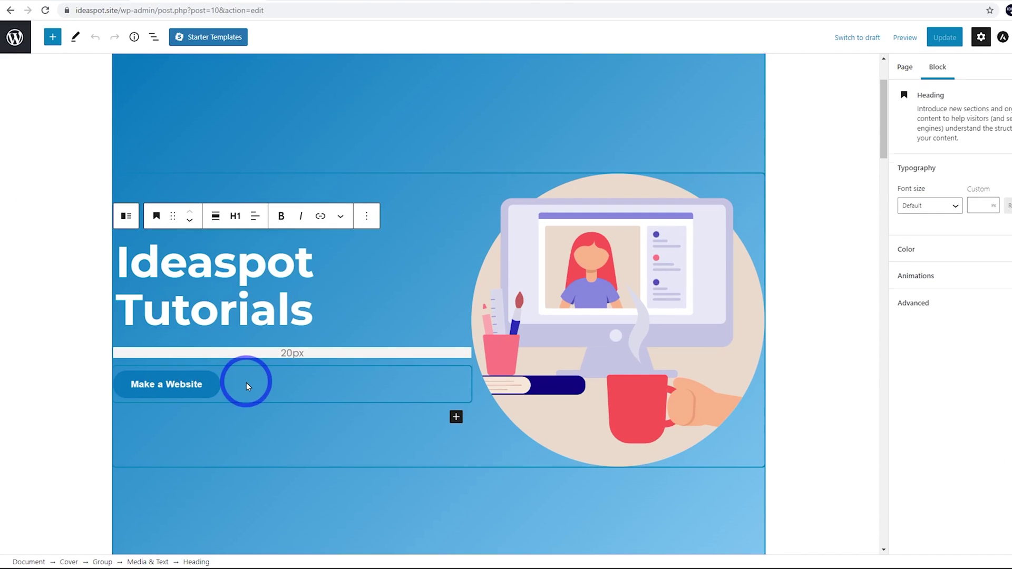
Give the Make a Website buttons block's Fade In Up animation a delay of None and Default speed
{"action": "left_click", "coordinate": [246, 382]}
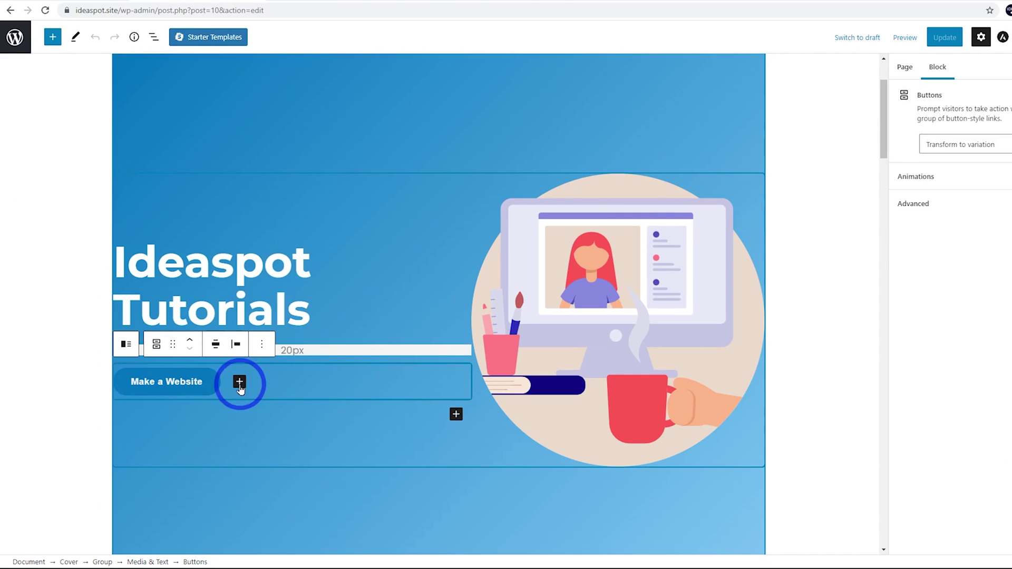
{"action": "left_click", "coordinate": [960, 179]}
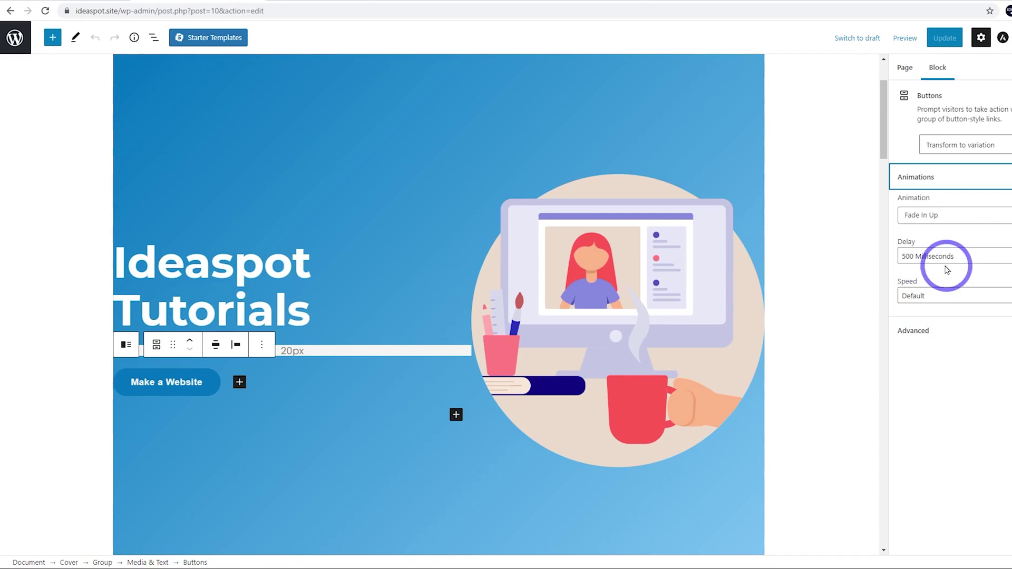
{"action": "left_click", "coordinate": [946, 261]}
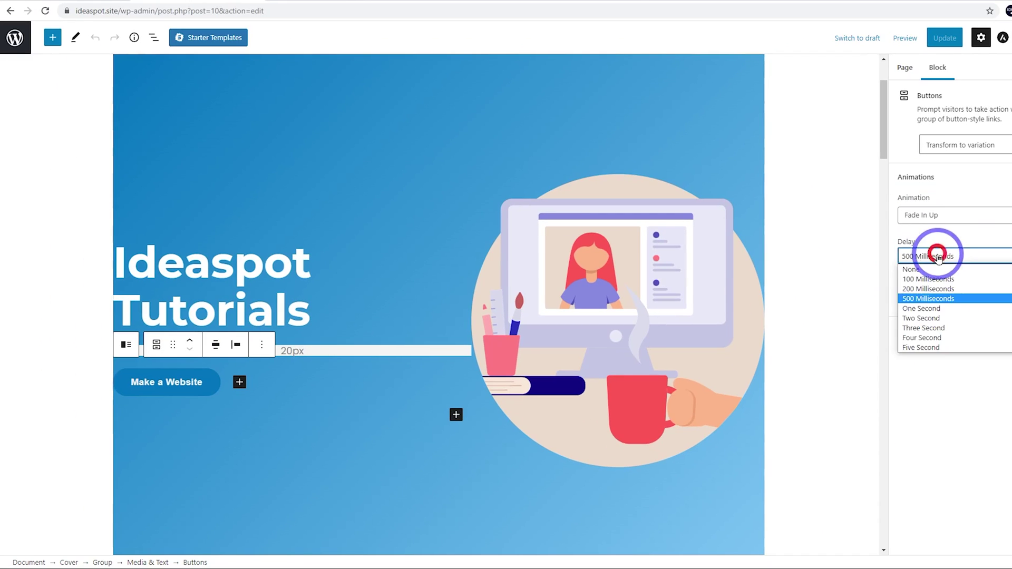
{"action": "left_click", "coordinate": [921, 268]}
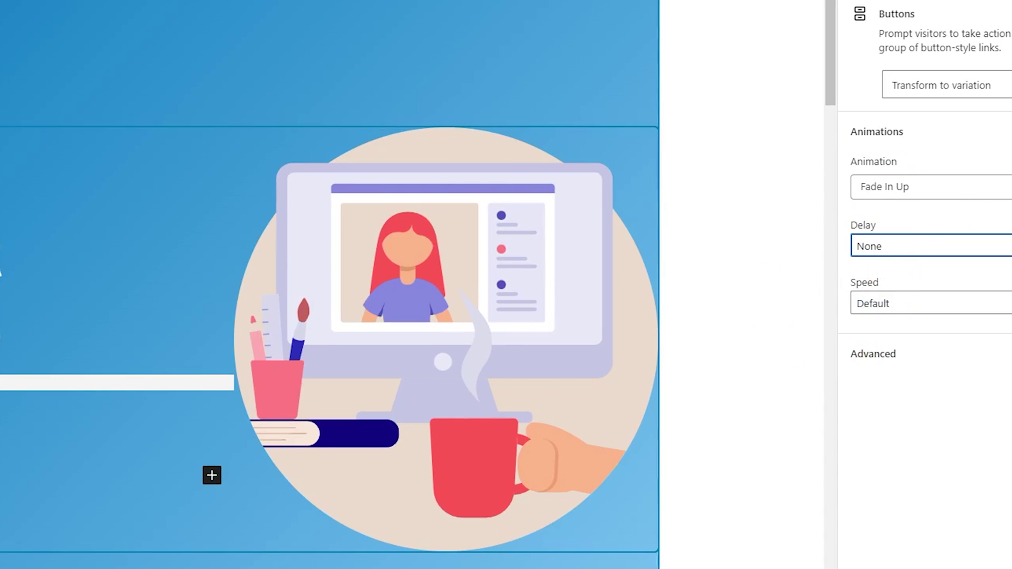
{"action": "left_click", "coordinate": [912, 304]}
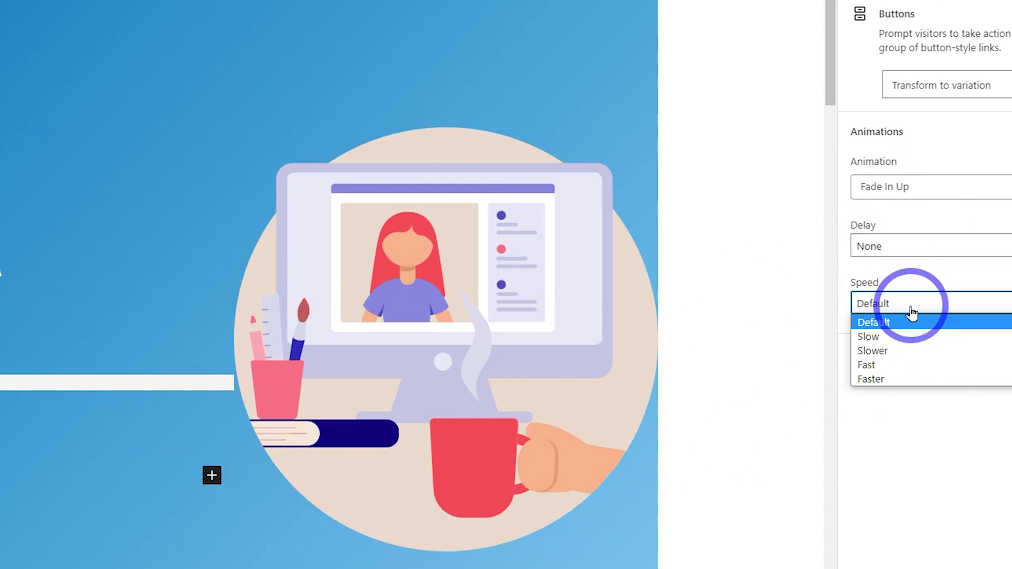
{"action": "left_click", "coordinate": [928, 505]}
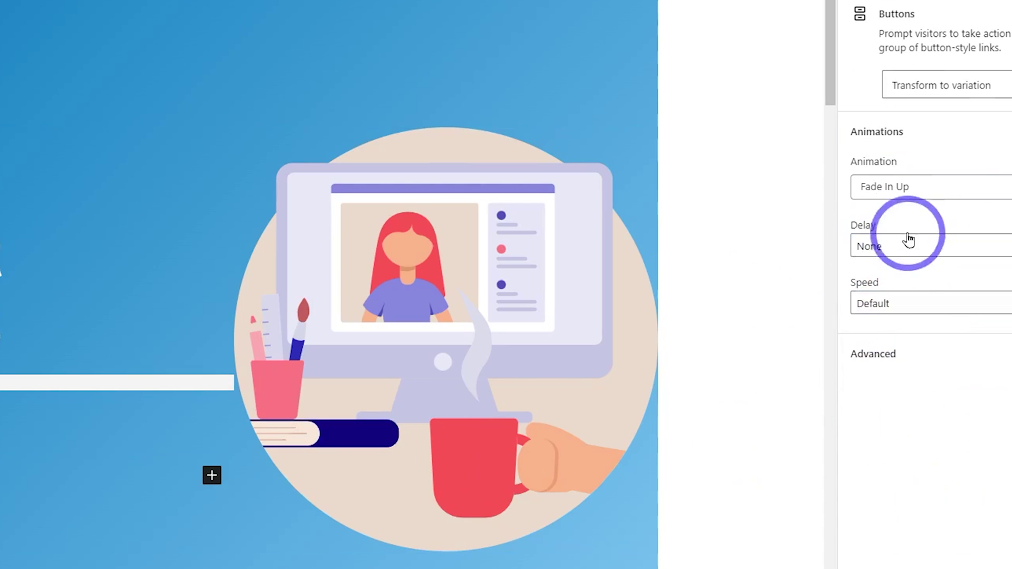
{"action": "left_click", "coordinate": [900, 196]}
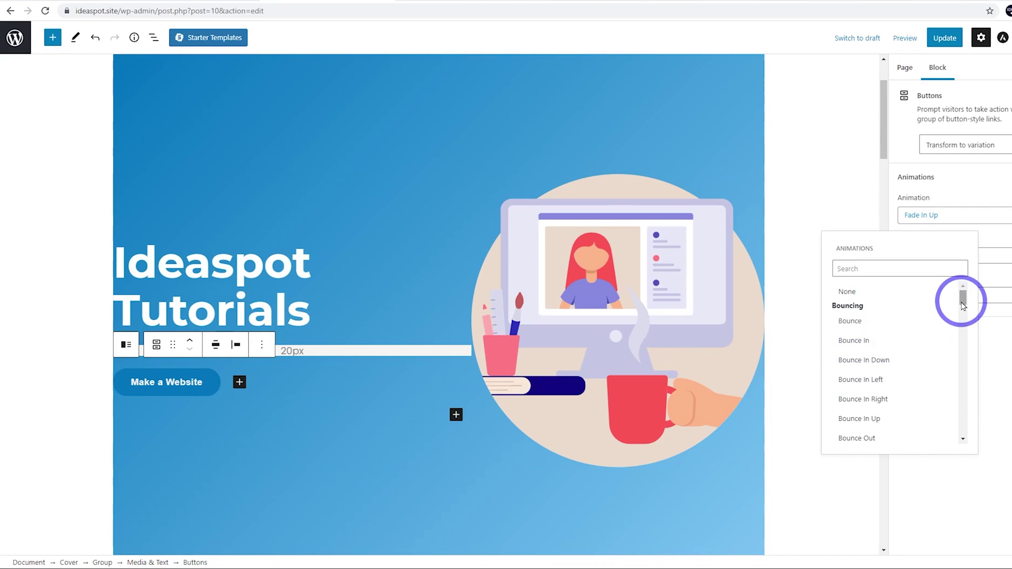
{"action": "left_click_drag", "start_coordinate": [964, 291], "coordinate": [972, 354]}
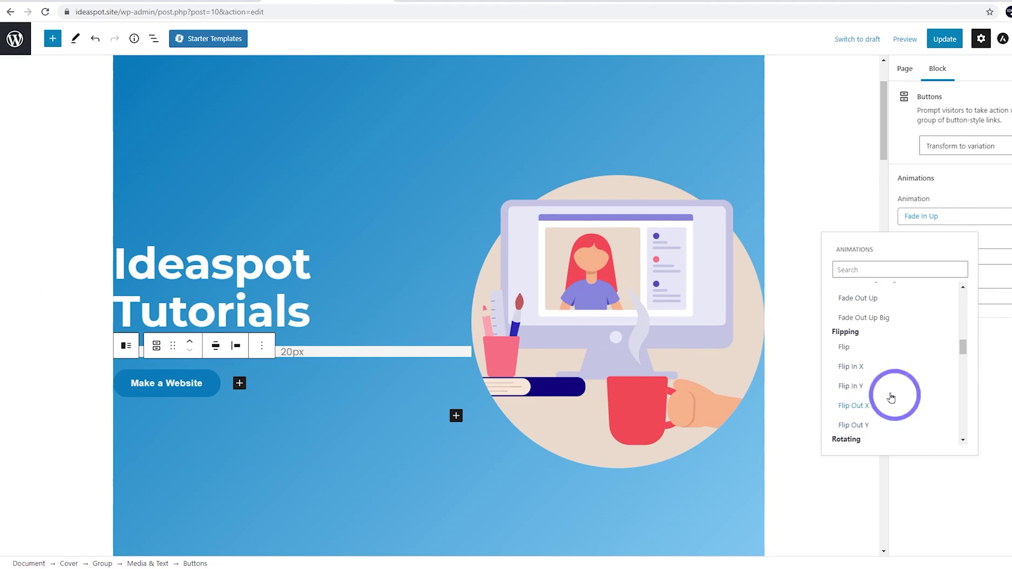
{"action": "left_click_drag", "start_coordinate": [975, 352], "coordinate": [969, 366]}
{"action": "scroll", "coordinate": [891, 339], "scroll_direction": "down", "scroll_amount": 3}
{"action": "scroll", "coordinate": [889, 348], "scroll_direction": "down", "scroll_amount": 5}
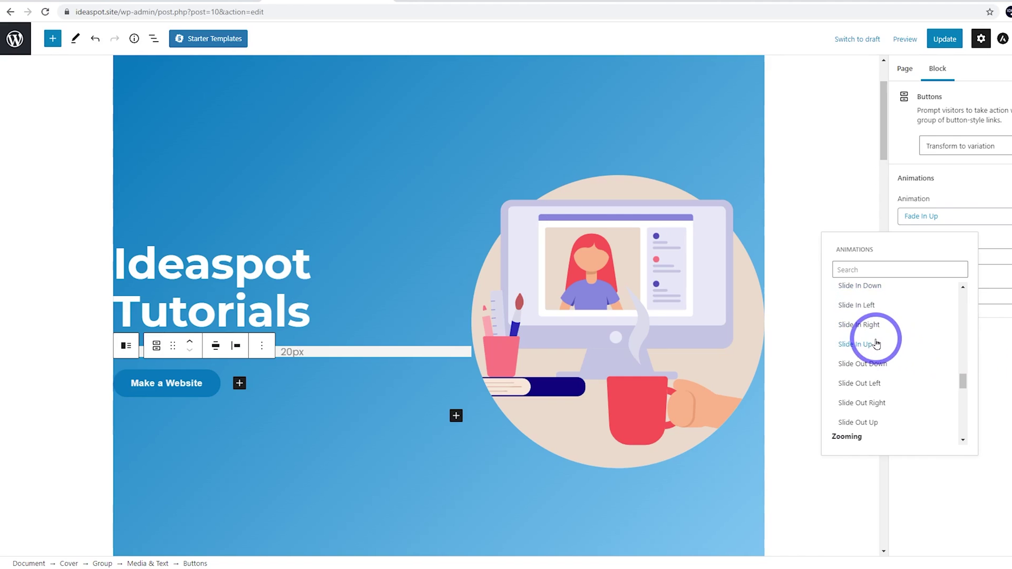
{"action": "scroll", "coordinate": [876, 343], "scroll_direction": "down", "scroll_amount": 5}
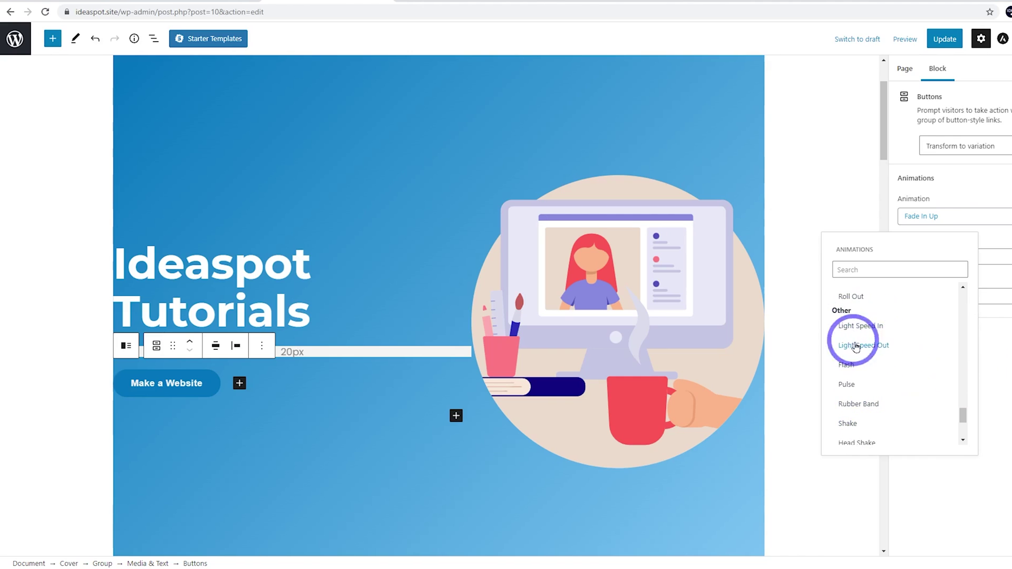
{"action": "scroll", "coordinate": [851, 342], "scroll_direction": "down", "scroll_amount": 1}
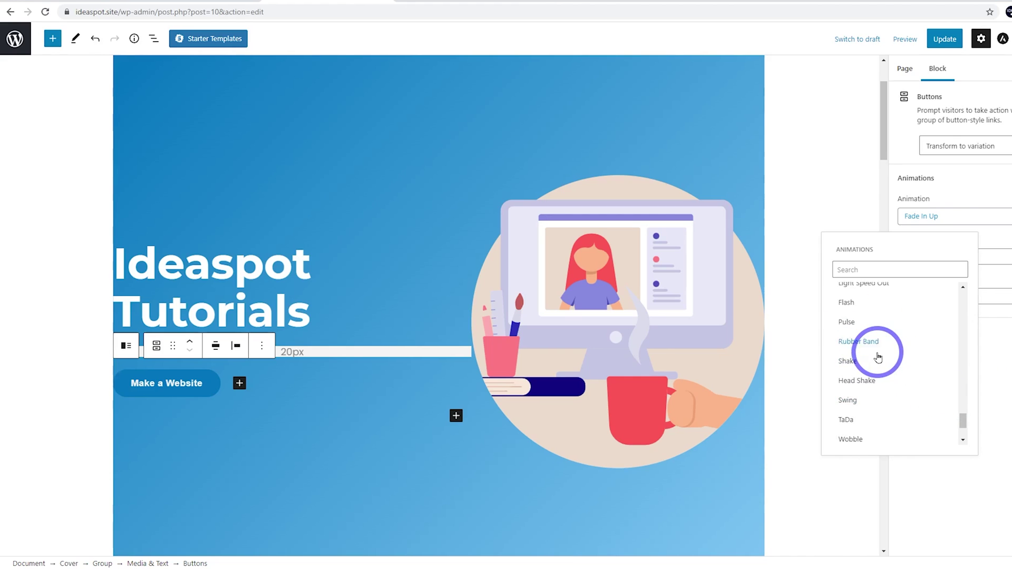
{"action": "scroll", "coordinate": [878, 358], "scroll_direction": "down", "scroll_amount": 3}
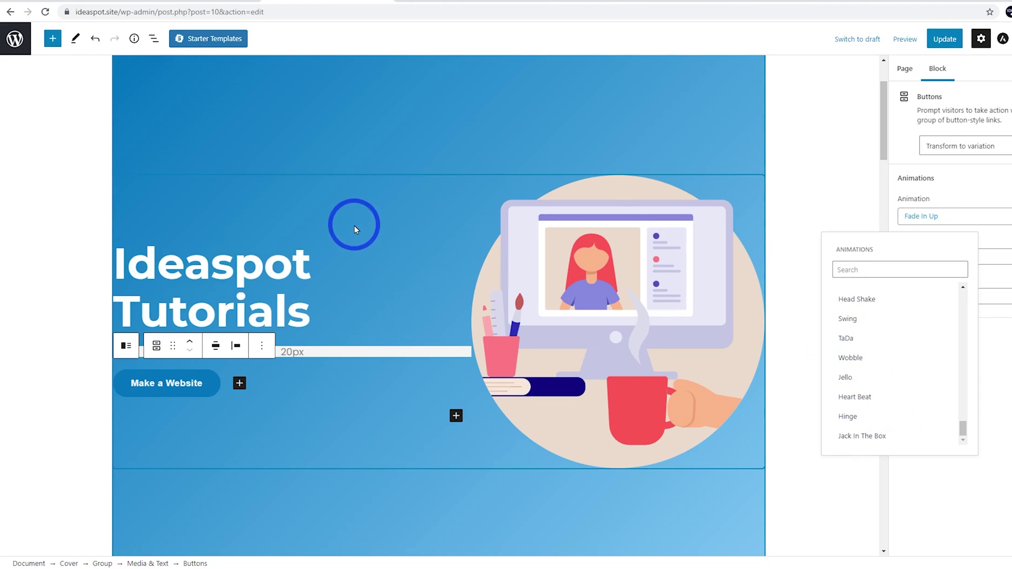
{"action": "left_click", "coordinate": [170, 0]}
{"action": "scroll", "coordinate": [316, 89], "scroll_direction": "up", "scroll_amount": 10}
{"action": "left_click", "coordinate": [47, 13]}
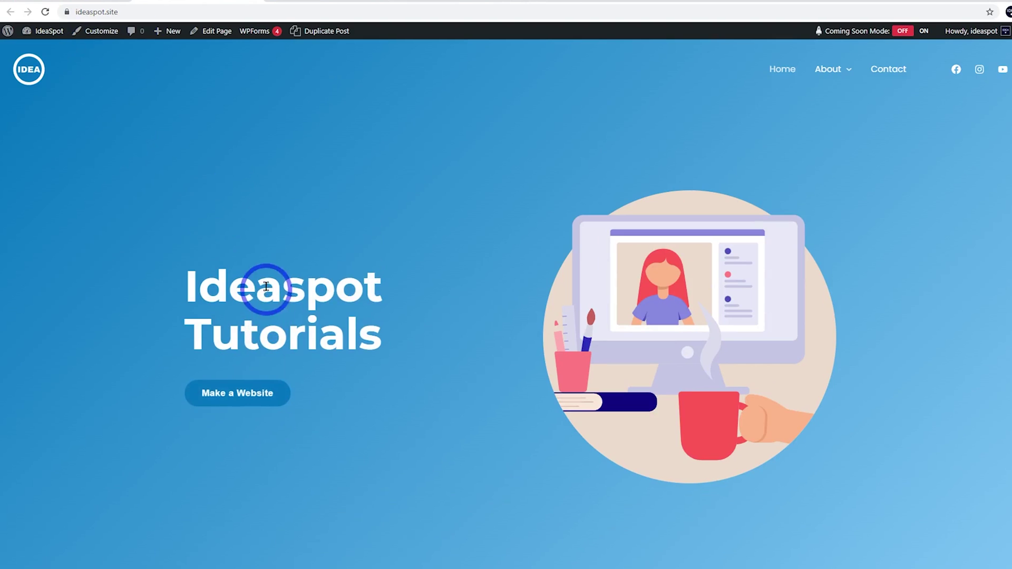
{"action": "scroll", "coordinate": [267, 286], "scroll_direction": "down", "scroll_amount": 10}
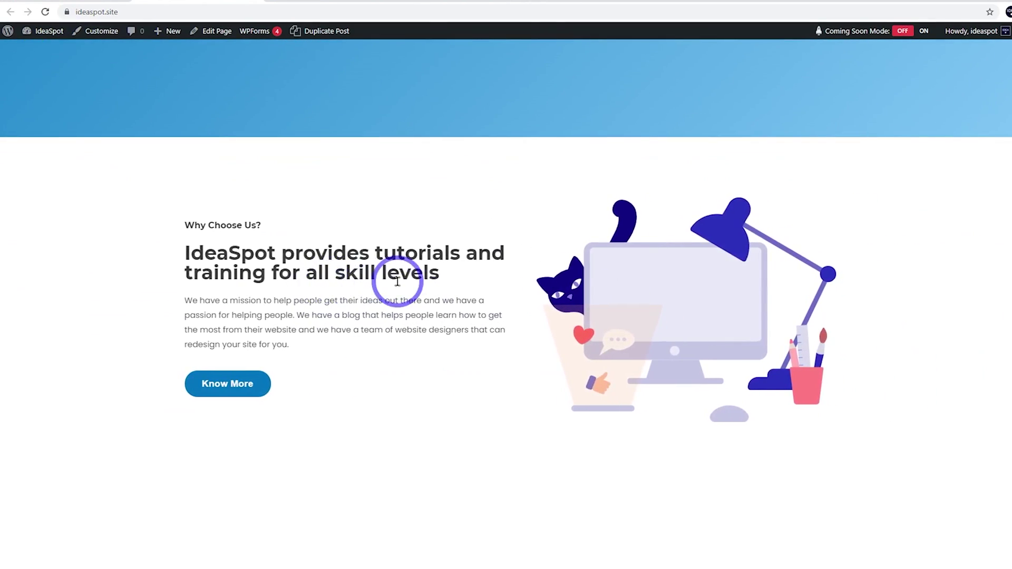
{"action": "scroll", "coordinate": [353, 281], "scroll_direction": "down", "scroll_amount": 6}
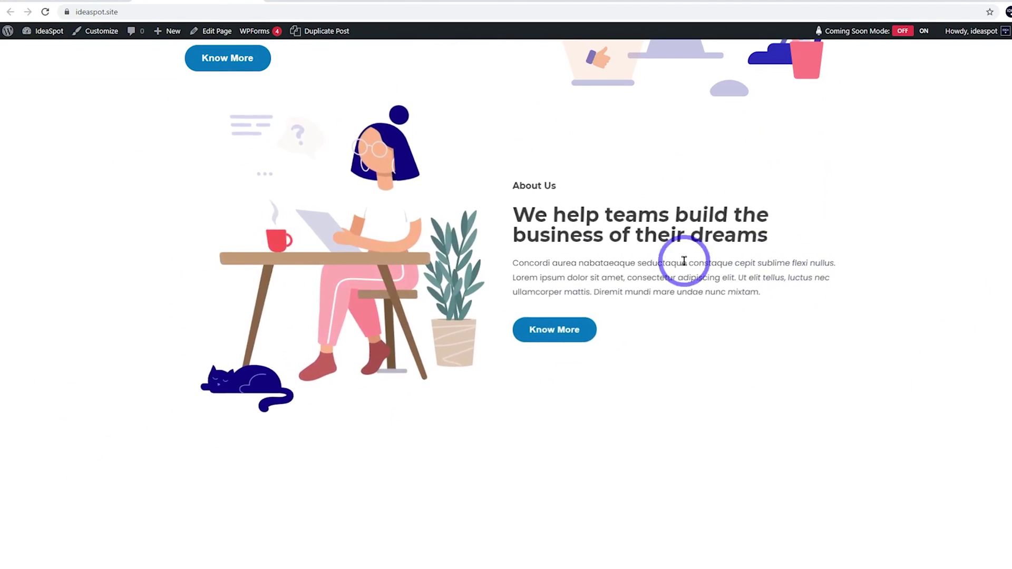
{"action": "scroll", "coordinate": [298, 252], "scroll_direction": "down", "scroll_amount": 1}
{"action": "scroll", "coordinate": [298, 252], "scroll_direction": "down", "scroll_amount": 6}
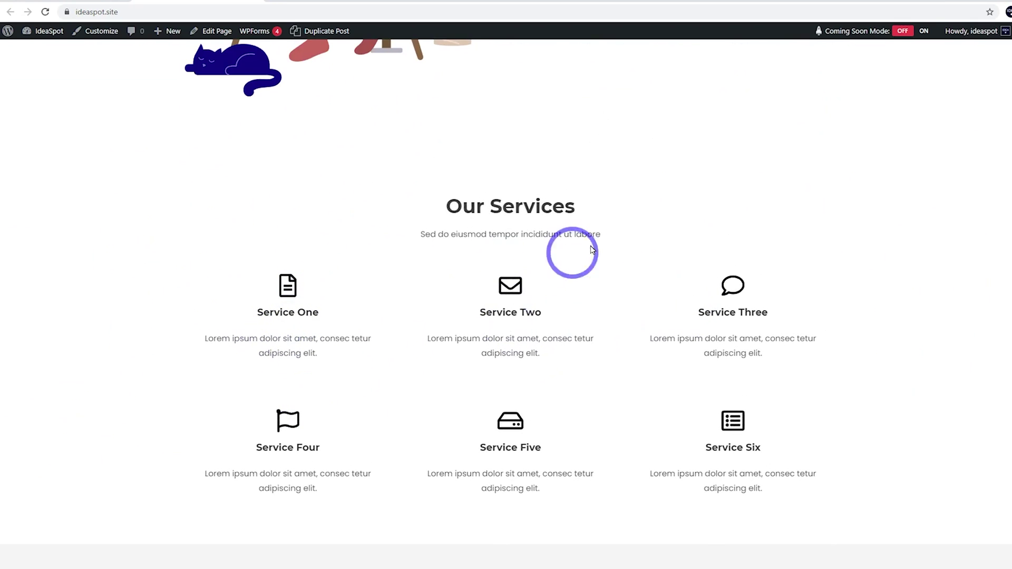
{"action": "left_click", "coordinate": [45, 12]}
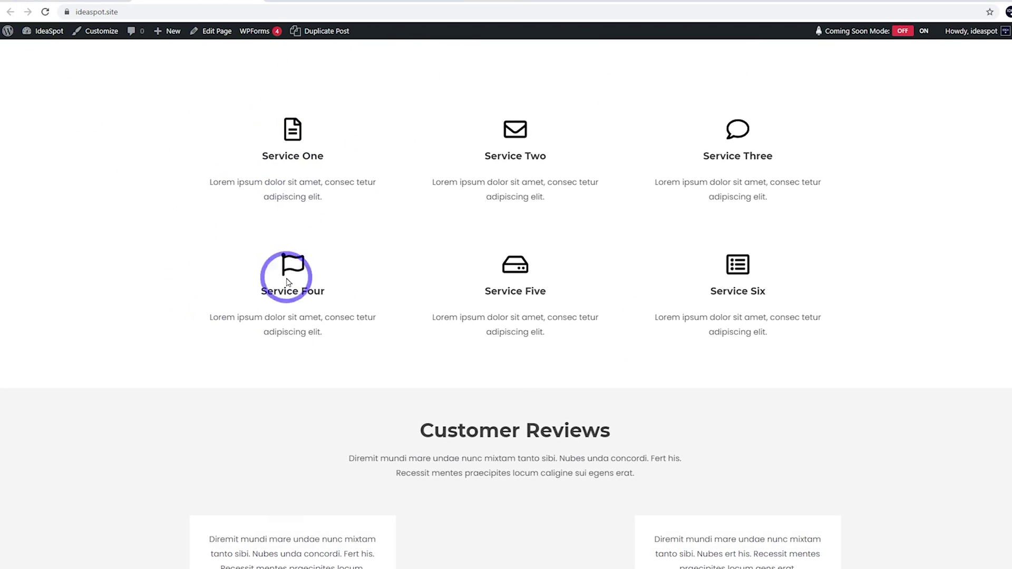
{"action": "scroll", "coordinate": [559, 165], "scroll_direction": "down", "scroll_amount": 5}
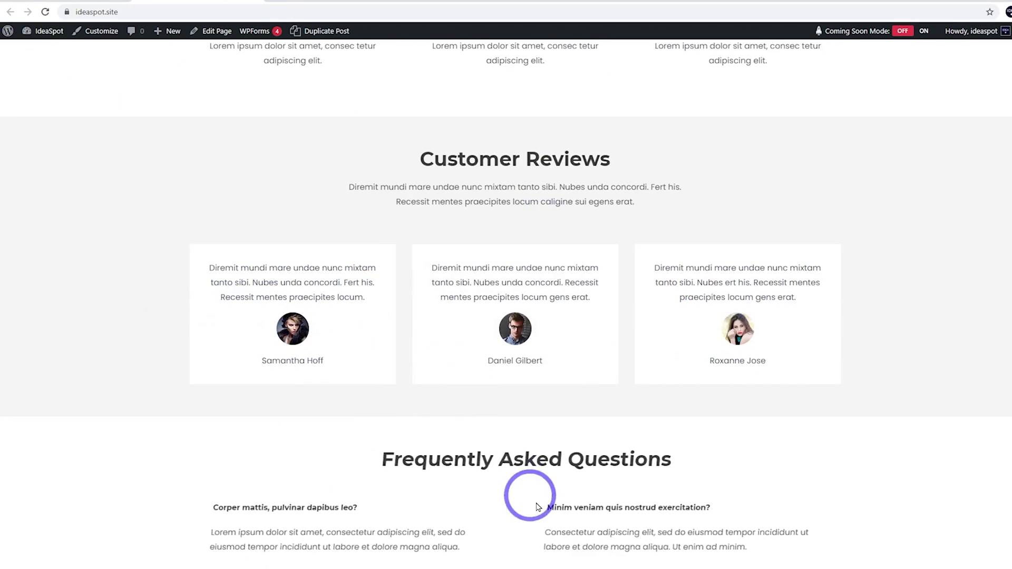
{"action": "scroll", "coordinate": [591, 339], "scroll_direction": "down", "scroll_amount": 4}
{"action": "scroll", "coordinate": [591, 369], "scroll_direction": "down", "scroll_amount": 2}
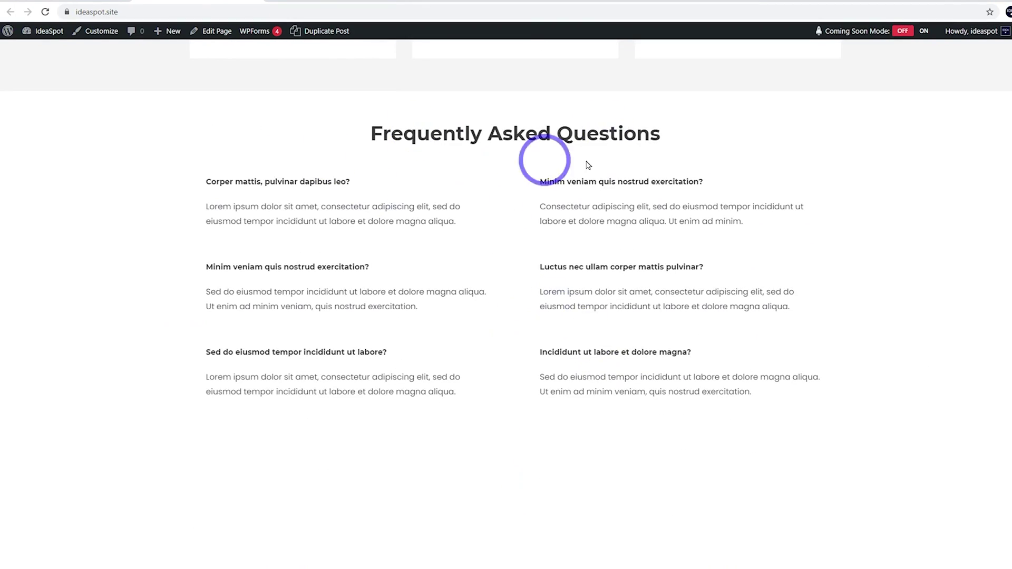
{"action": "left_click", "coordinate": [46, 13]}
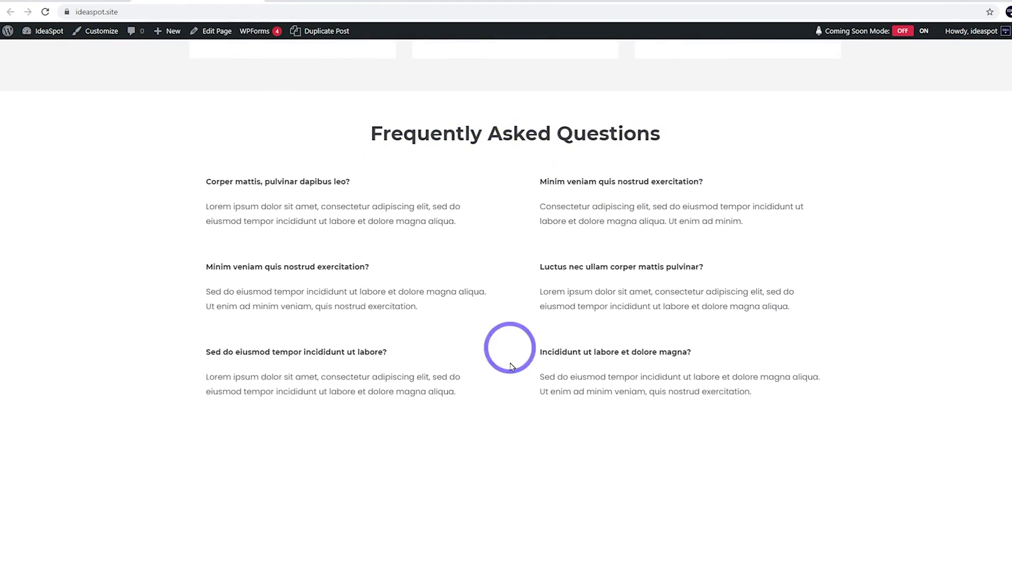
{"action": "scroll", "coordinate": [493, 166], "scroll_direction": "down", "scroll_amount": 2}
{"action": "scroll", "coordinate": [493, 166], "scroll_direction": "down", "scroll_amount": 6}
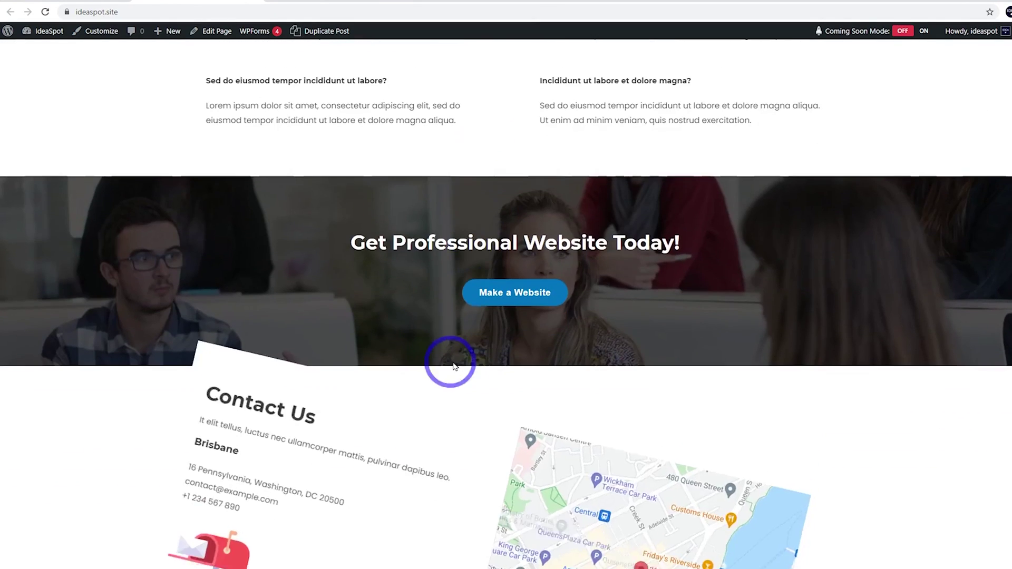
{"action": "scroll", "coordinate": [490, 232], "scroll_direction": "down", "scroll_amount": 3}
{"action": "scroll", "coordinate": [539, 328], "scroll_direction": "down", "scroll_amount": 2}
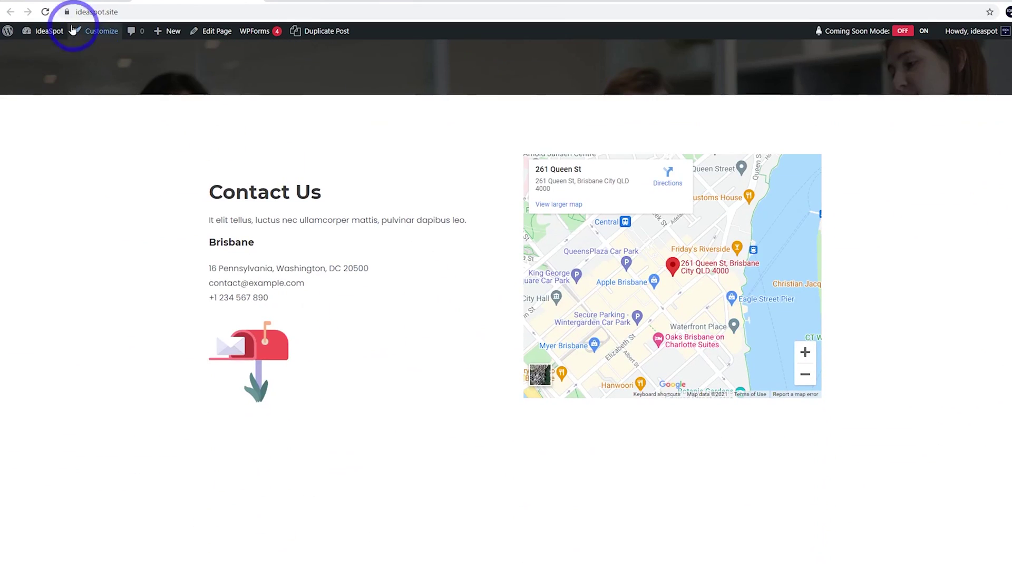
{"action": "scroll", "coordinate": [436, 158], "scroll_direction": "down", "scroll_amount": 4}
{"action": "scroll", "coordinate": [436, 158], "scroll_direction": "up", "scroll_amount": 3}
{"action": "scroll", "coordinate": [436, 160], "scroll_direction": "up", "scroll_amount": 2}
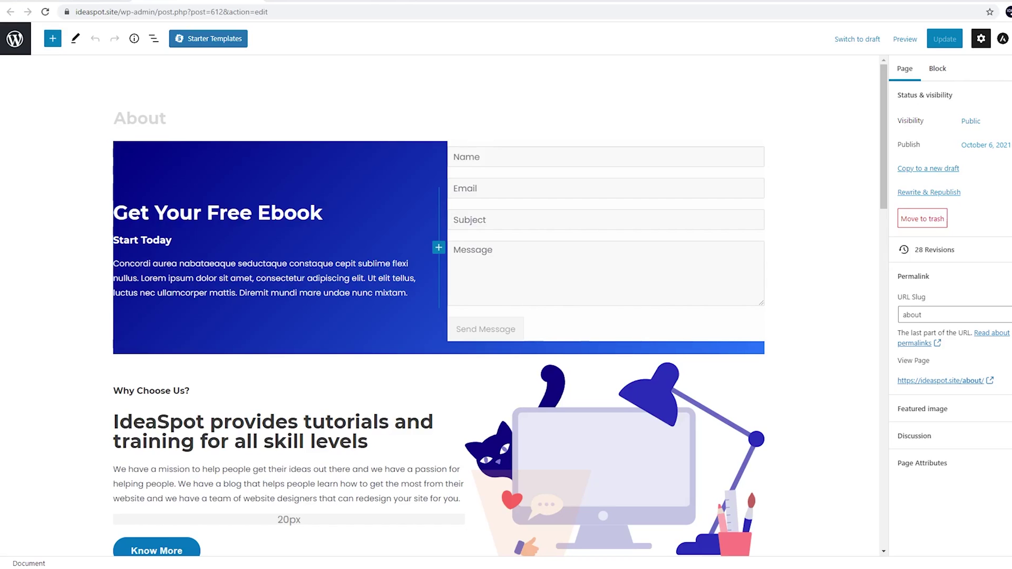
Show the List View outline of the About page's blocks
{"action": "left_click", "coordinate": [152, 43]}
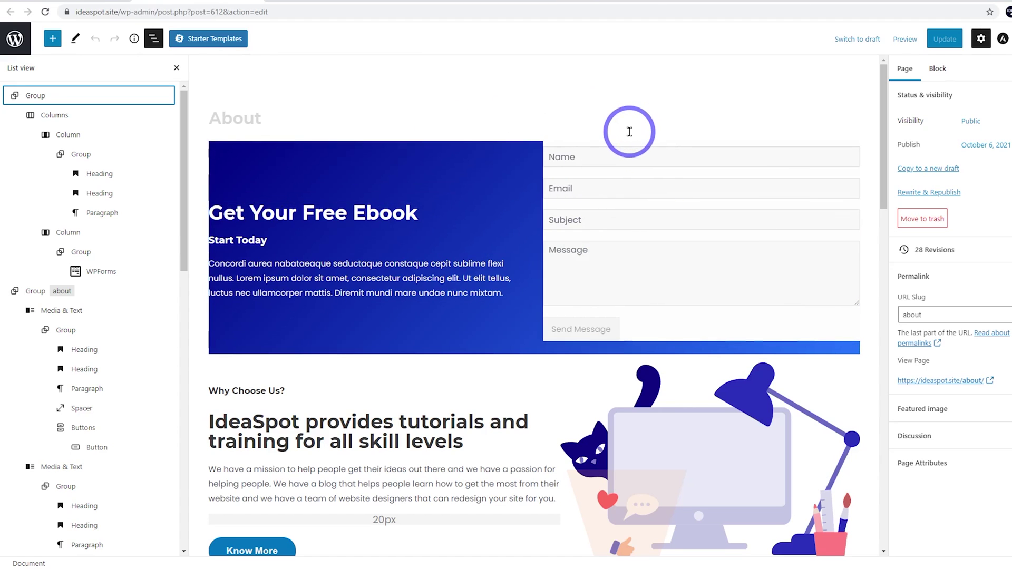
Select the contact-form column and expand the Delay choices for its Fade In Up animation (500 Milliseconds)
{"action": "left_click", "coordinate": [87, 236]}
{"action": "left_click", "coordinate": [967, 236]}
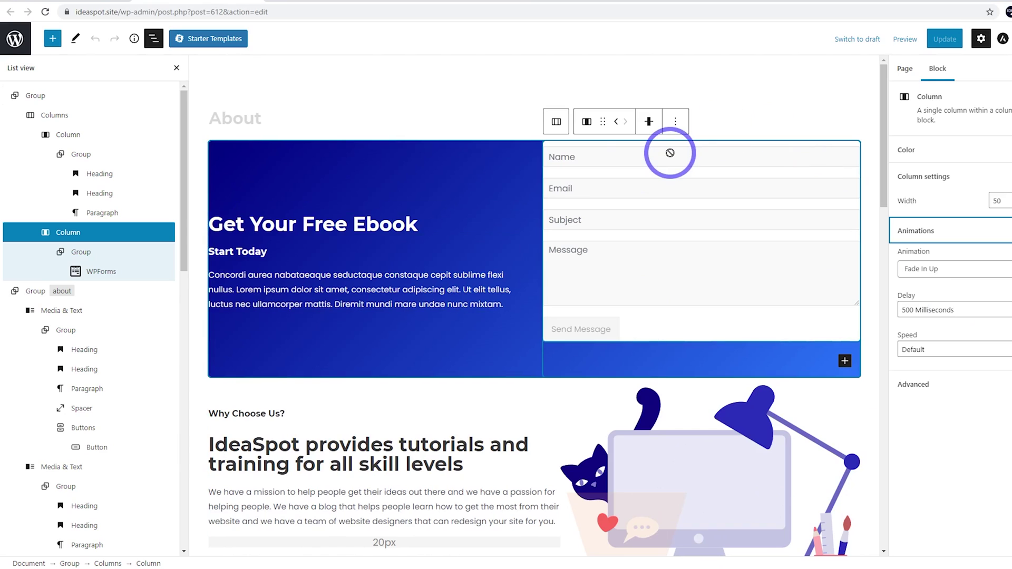
{"action": "left_click", "coordinate": [952, 315]}
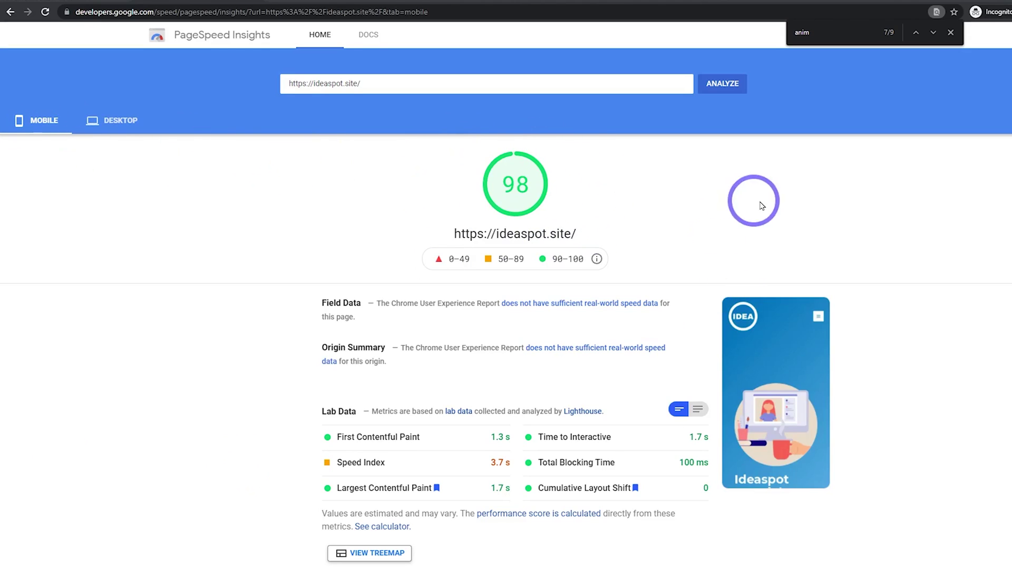
Scroll ideaspot.site's mobile report (score 98) down to the '10 animated elements found' diagnostic
{"action": "scroll", "coordinate": [638, 211], "scroll_direction": "down", "scroll_amount": 2}
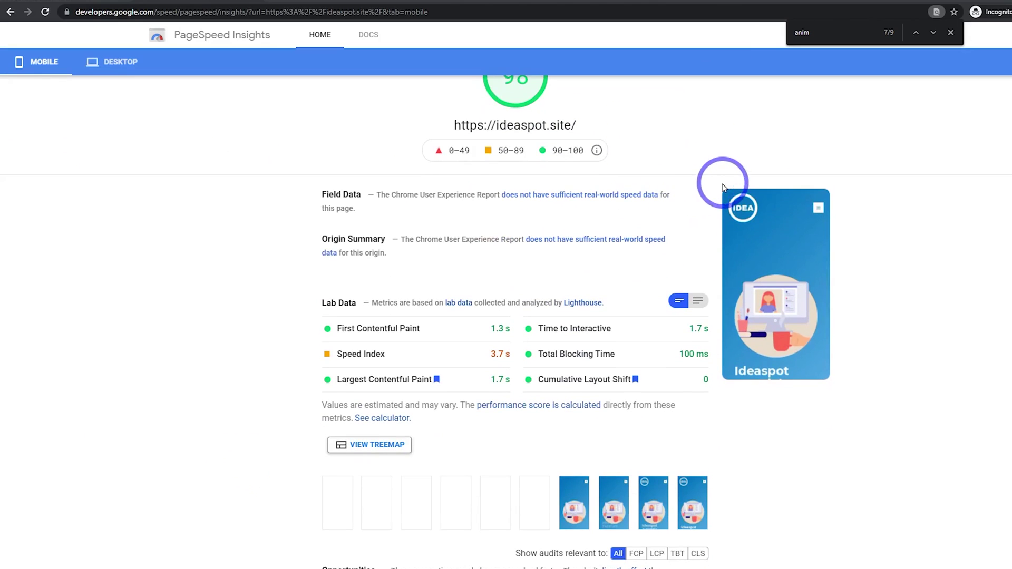
{"action": "scroll", "coordinate": [714, 200], "scroll_direction": "up", "scroll_amount": 2}
{"action": "scroll", "coordinate": [695, 191], "scroll_direction": "down", "scroll_amount": 5}
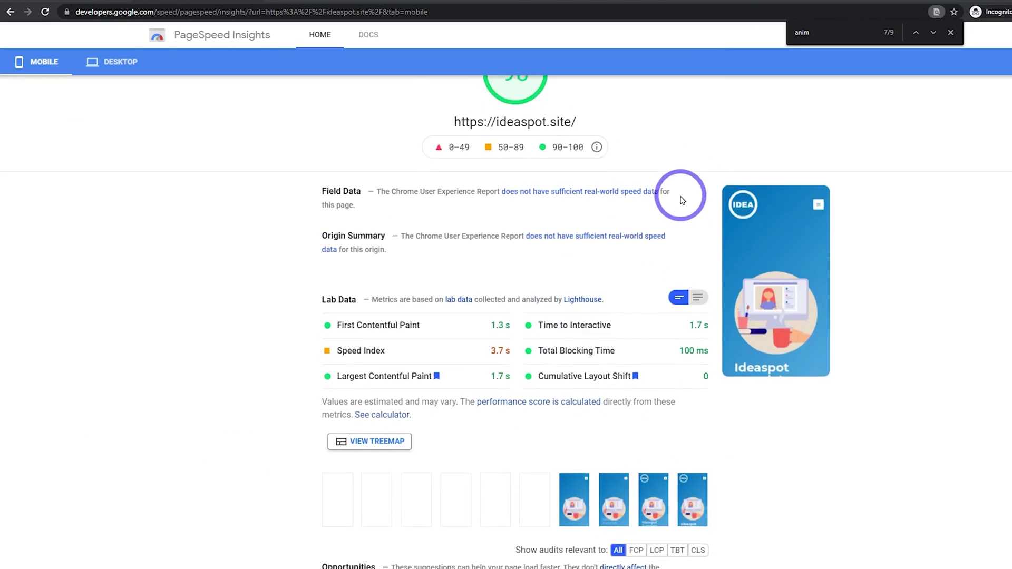
{"action": "scroll", "coordinate": [780, 221], "scroll_direction": "down", "scroll_amount": 7}
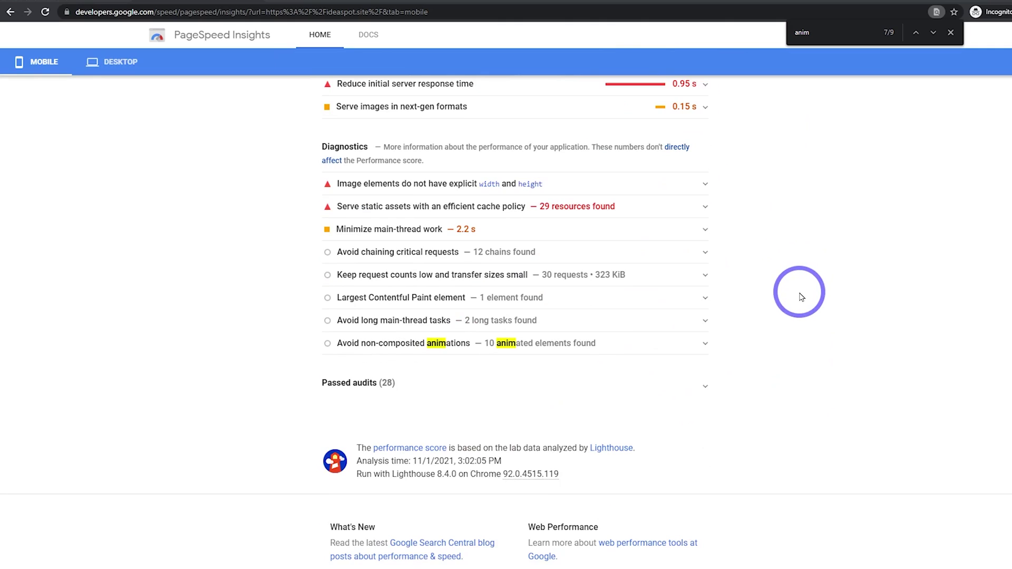
{"action": "scroll", "coordinate": [454, 310], "scroll_direction": "up", "scroll_amount": 2}
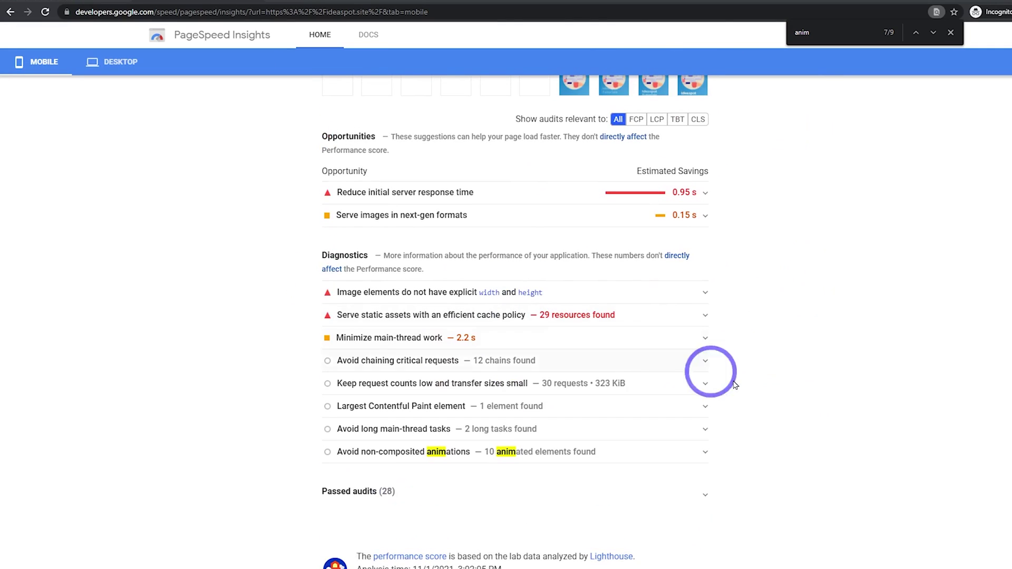
{"action": "scroll", "coordinate": [656, 313], "scroll_direction": "up", "scroll_amount": 3}
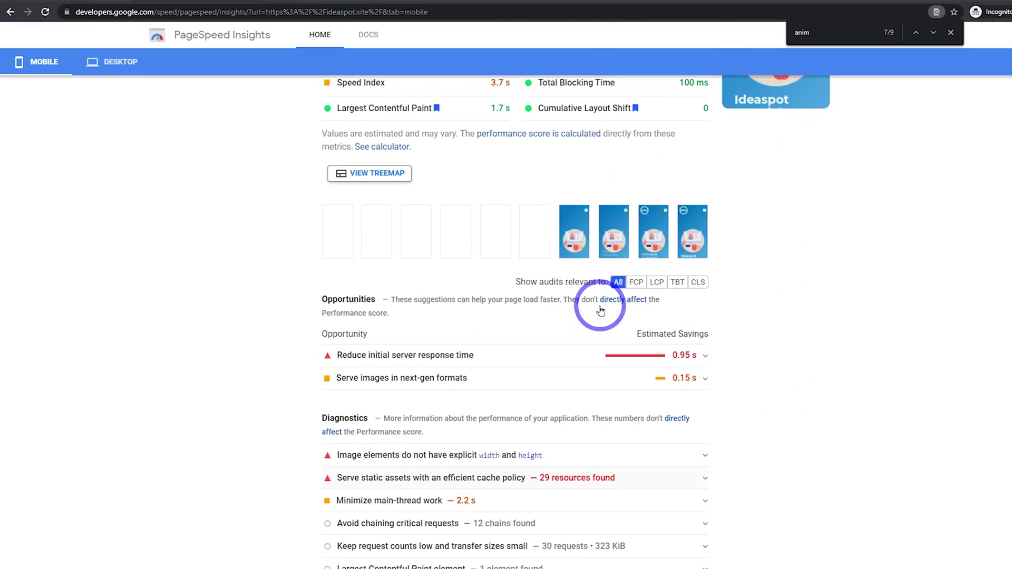
{"action": "scroll", "coordinate": [601, 311], "scroll_direction": "down", "scroll_amount": 3}
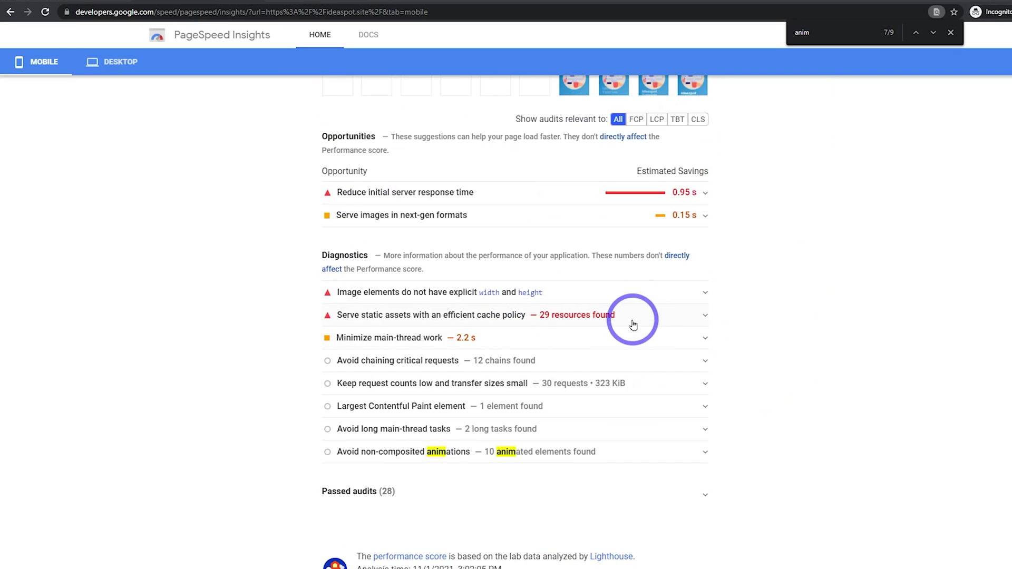
Expand the cache-policy diagnostic and search 'anim' to find animate.min.css among its 29 resources
{"action": "left_click", "coordinate": [680, 318]}
{"action": "scroll", "coordinate": [786, 323], "scroll_direction": "down", "scroll_amount": 6}
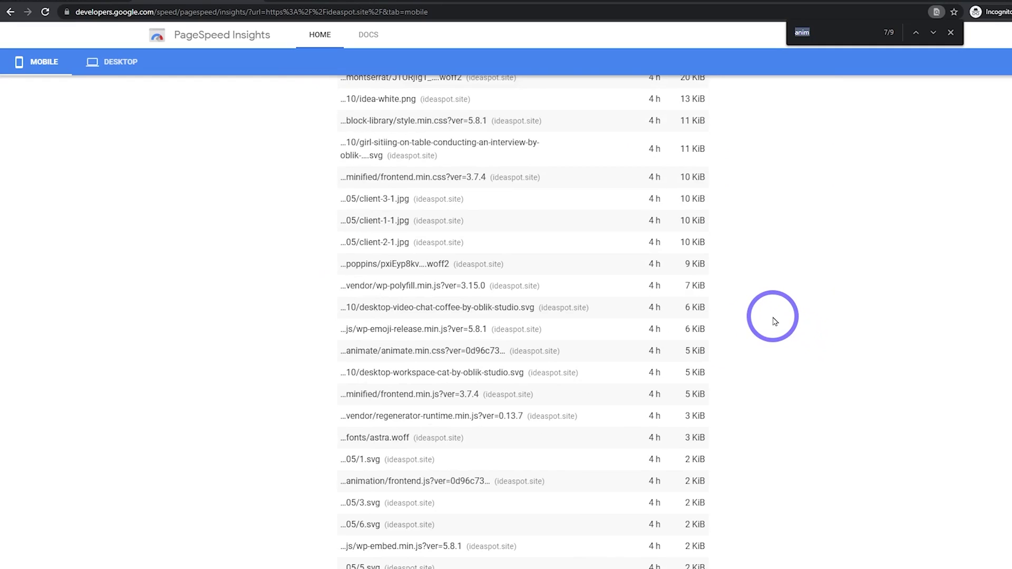
{"action": "type", "text": "anim"}
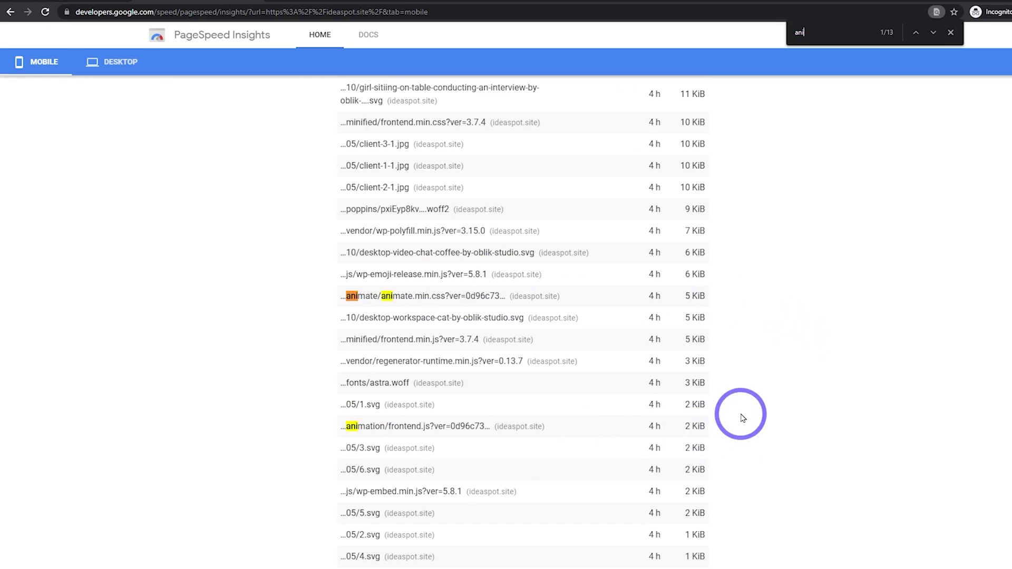
{"action": "scroll", "coordinate": [743, 414], "scroll_direction": "down", "scroll_amount": 4}
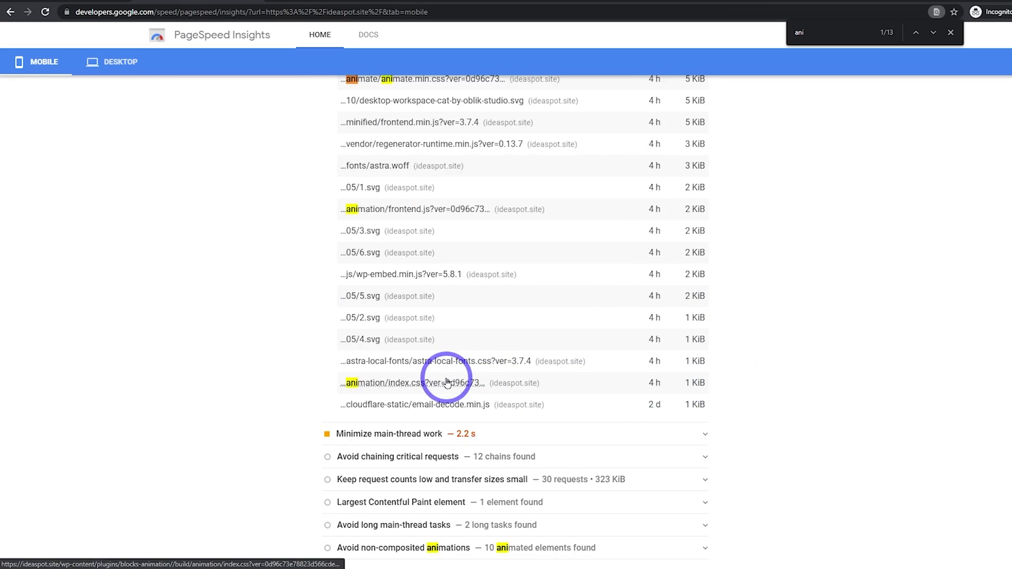
{"action": "scroll", "coordinate": [429, 388], "scroll_direction": "up", "scroll_amount": 3}
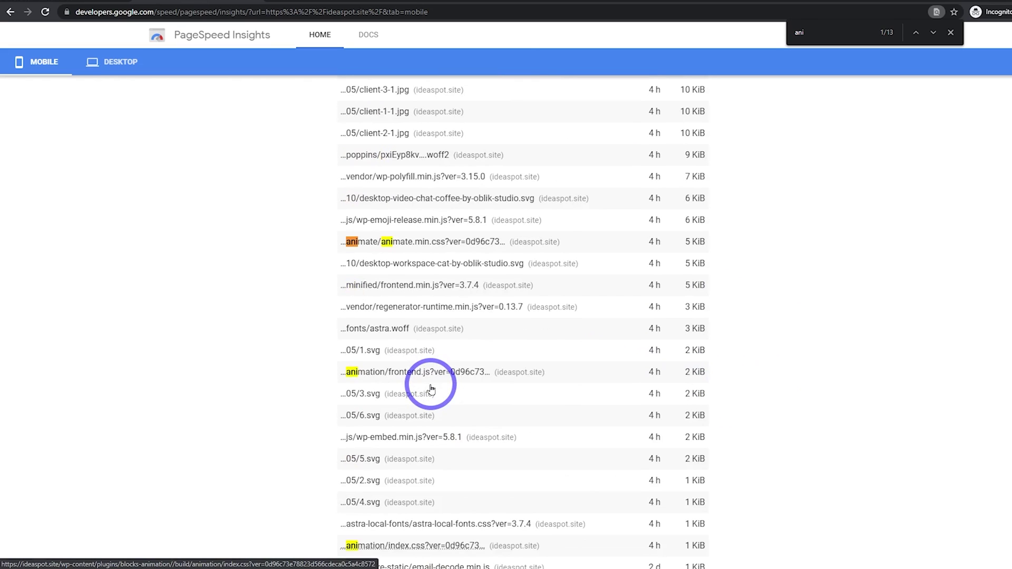
{"action": "scroll", "coordinate": [431, 389], "scroll_direction": "up", "scroll_amount": 1}
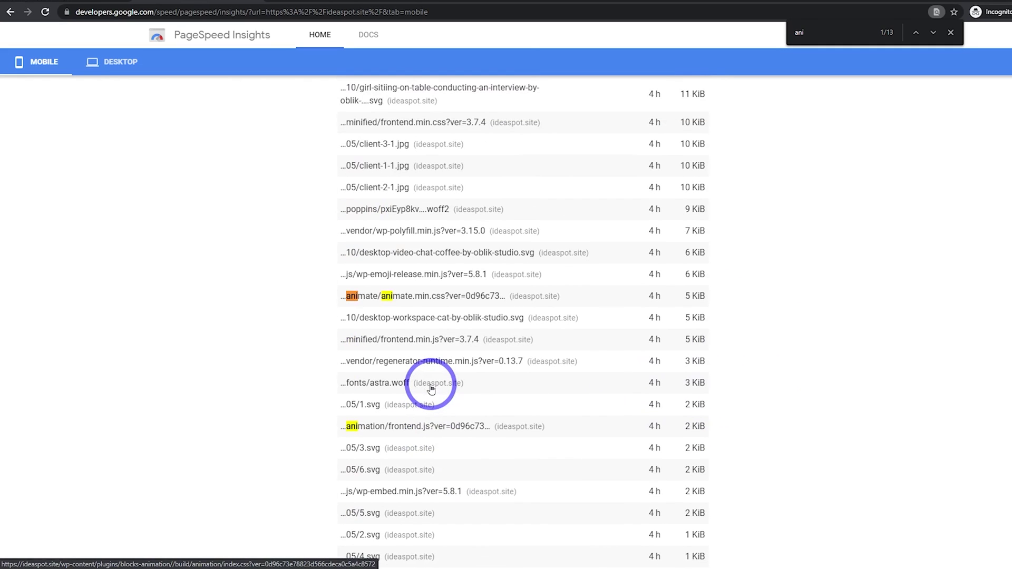
{"action": "scroll", "coordinate": [431, 389], "scroll_direction": "up", "scroll_amount": 4}
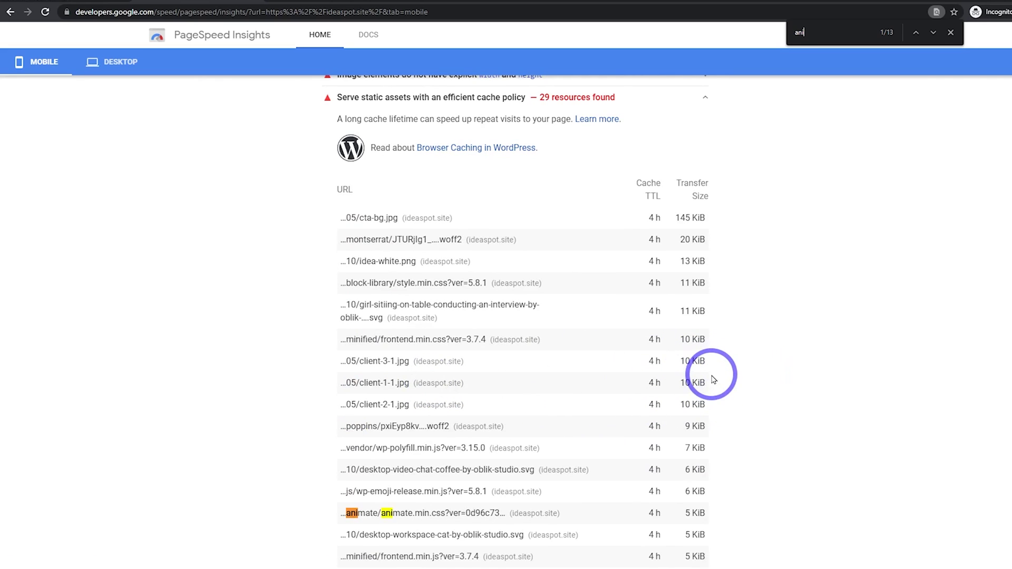
{"action": "scroll", "coordinate": [712, 379], "scroll_direction": "up", "scroll_amount": 20}
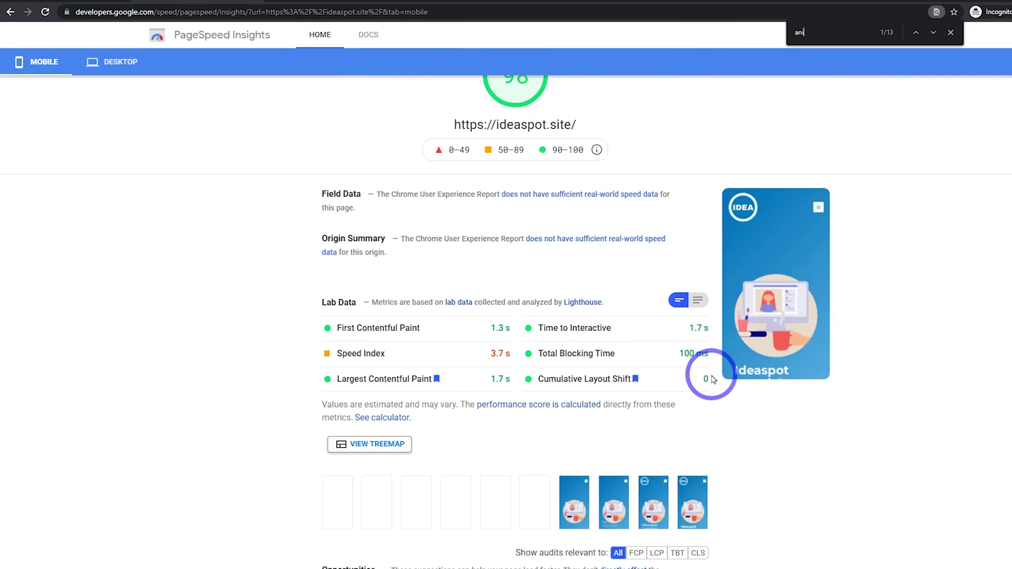